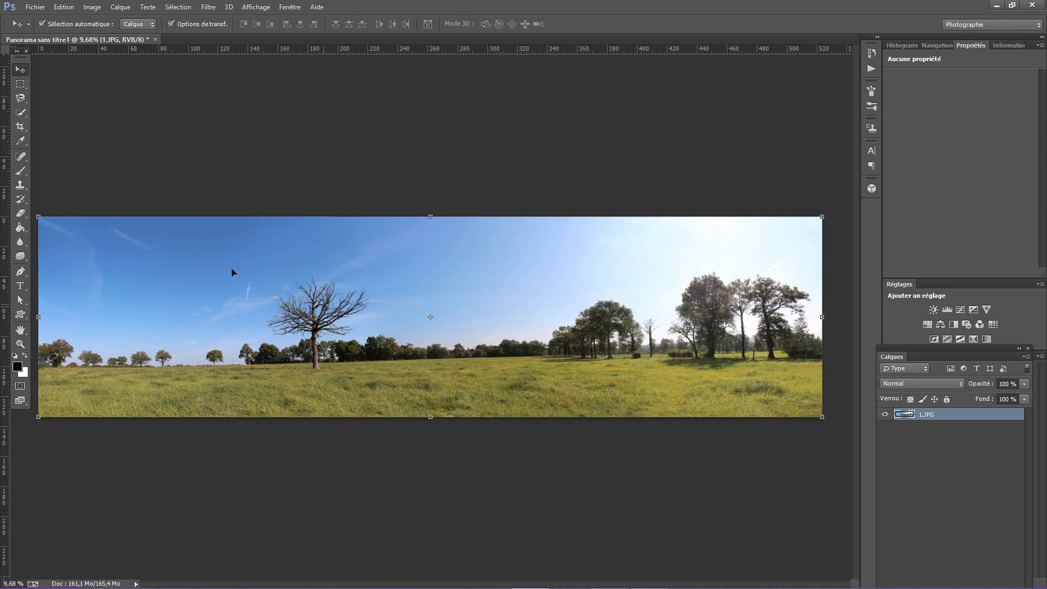
Step: Hide the 1.JPG panorama layer so the canvas shows only transparency
{"action": "key", "text": "ctrl+comma"}
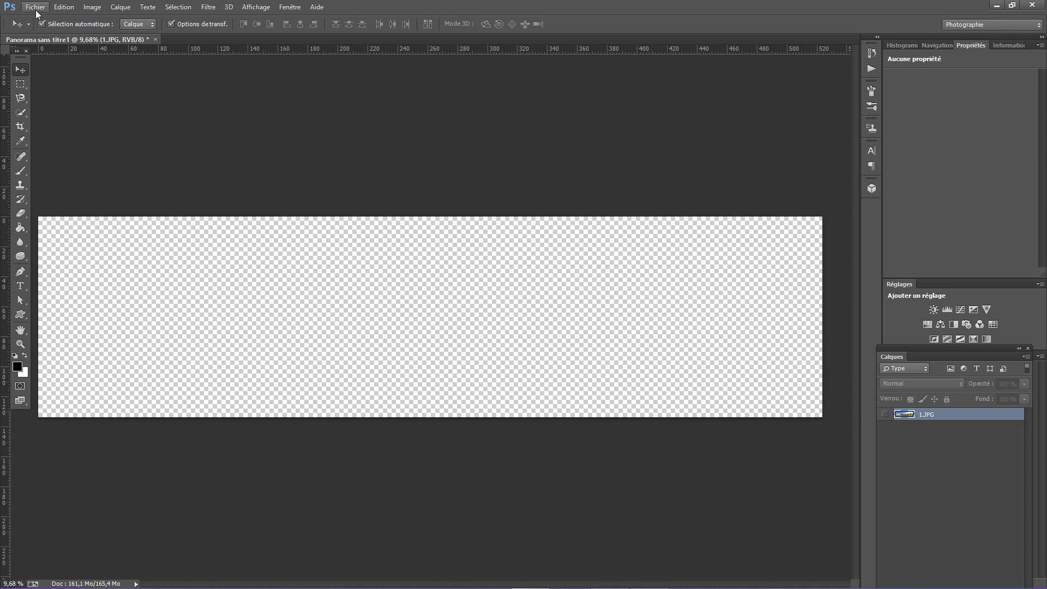
Step: Open Photomerge from the File > Automate menu
{"action": "left_click", "coordinate": [35, 7]}
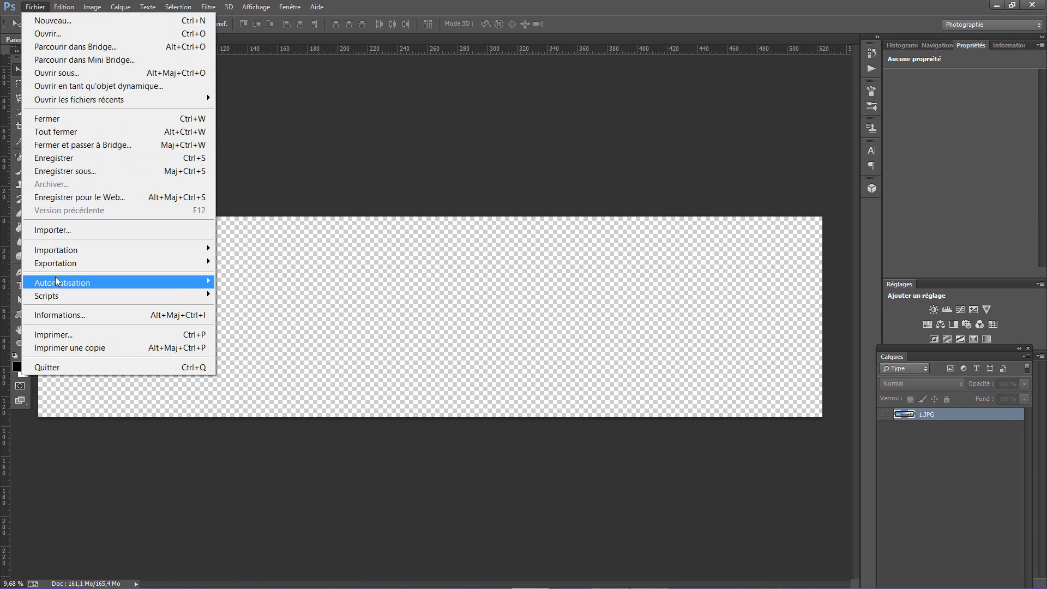
{"action": "mouse_move", "coordinate": [62, 283]}
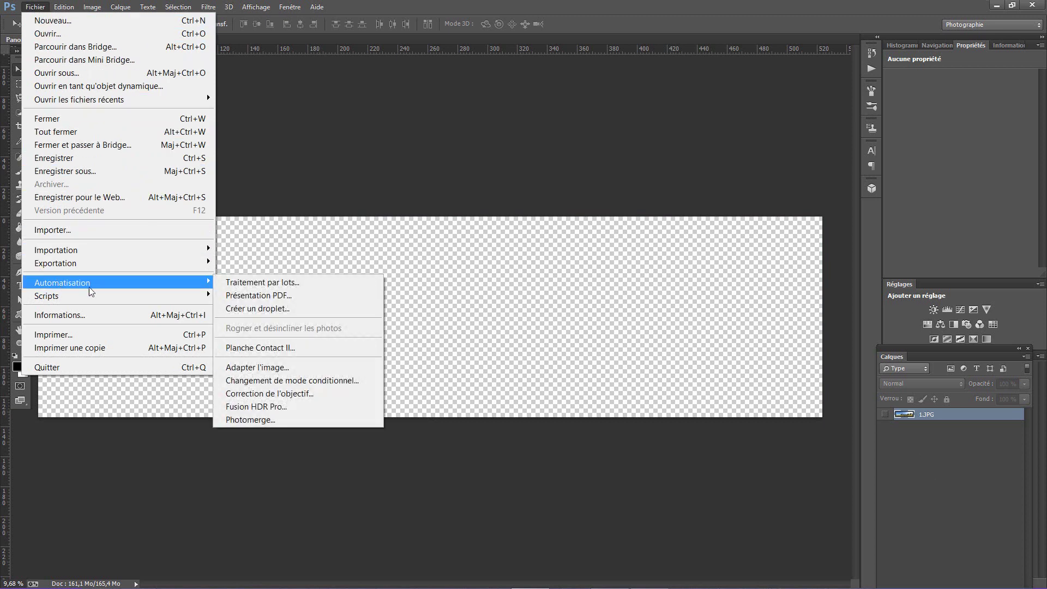
{"action": "left_click", "coordinate": [243, 420]}
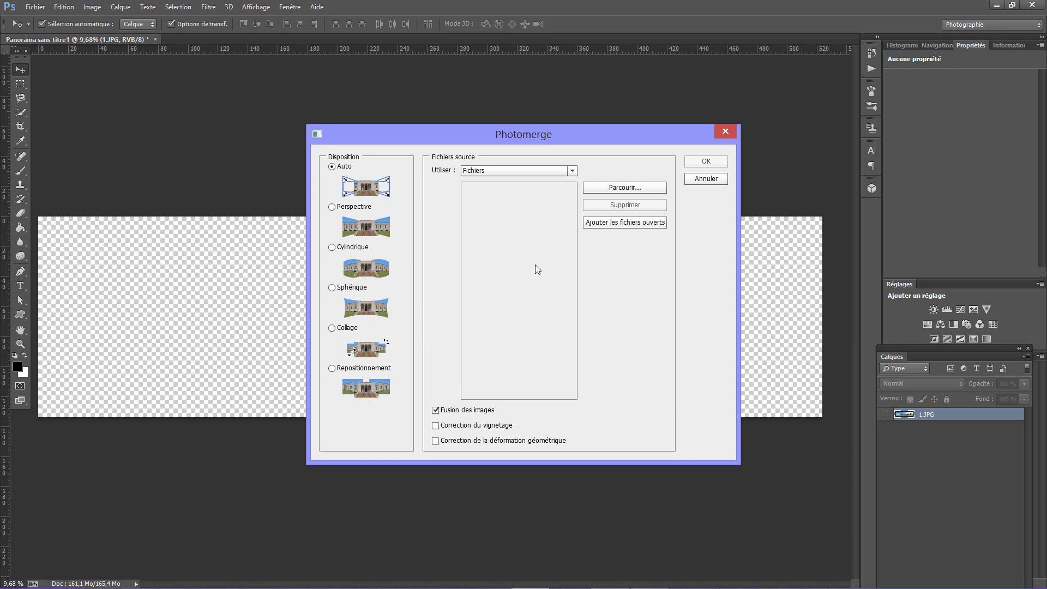
Step: Add photos 1.JPG through 4.JPG from the ARBRE MORT MARENAN folder as Photomerge sources
{"action": "left_click", "coordinate": [626, 188]}
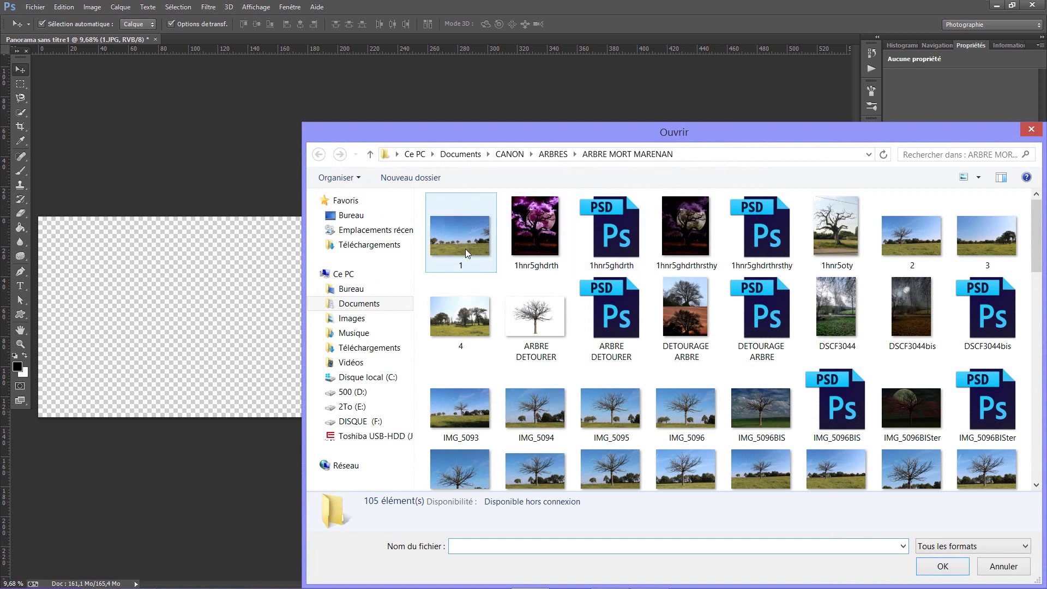
{"action": "left_click", "coordinate": [466, 249]}
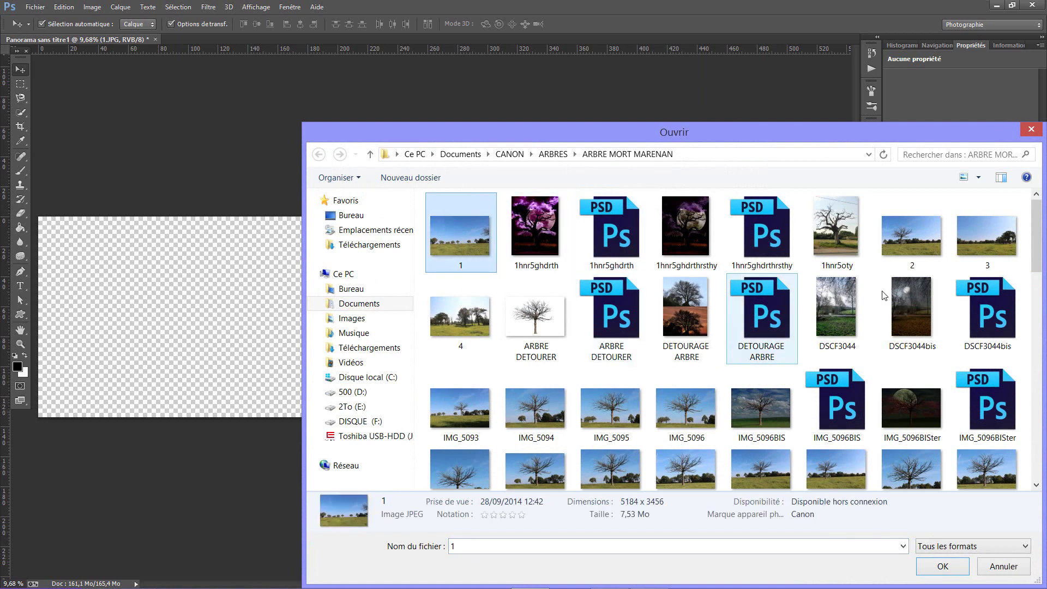
{"action": "left_click", "coordinate": [913, 248], "text": "ctrl"}
{"action": "left_click", "coordinate": [956, 250], "text": "ctrl"}
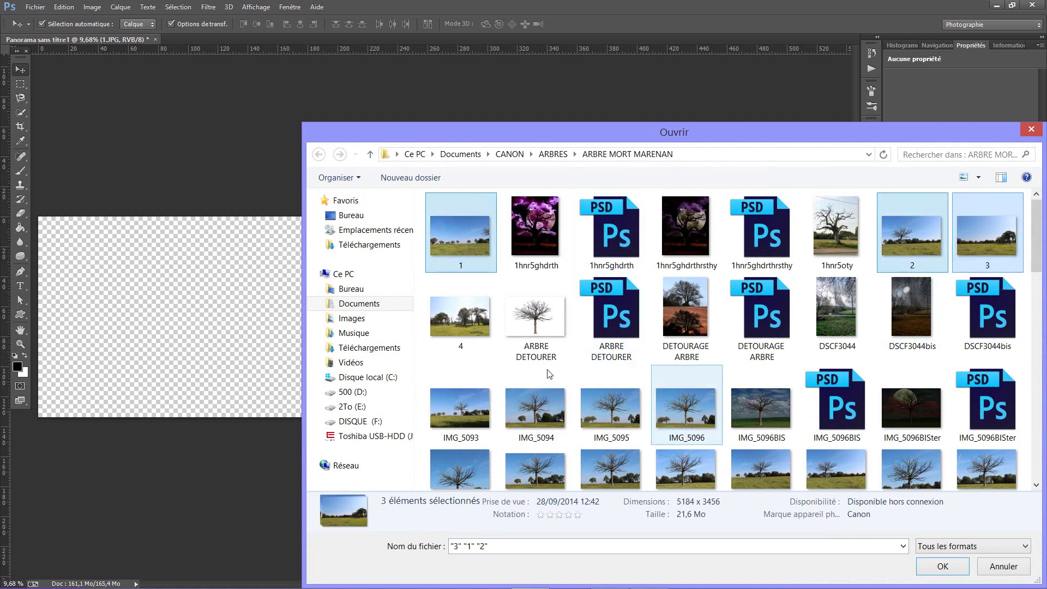
{"action": "left_click", "coordinate": [462, 329], "text": "ctrl"}
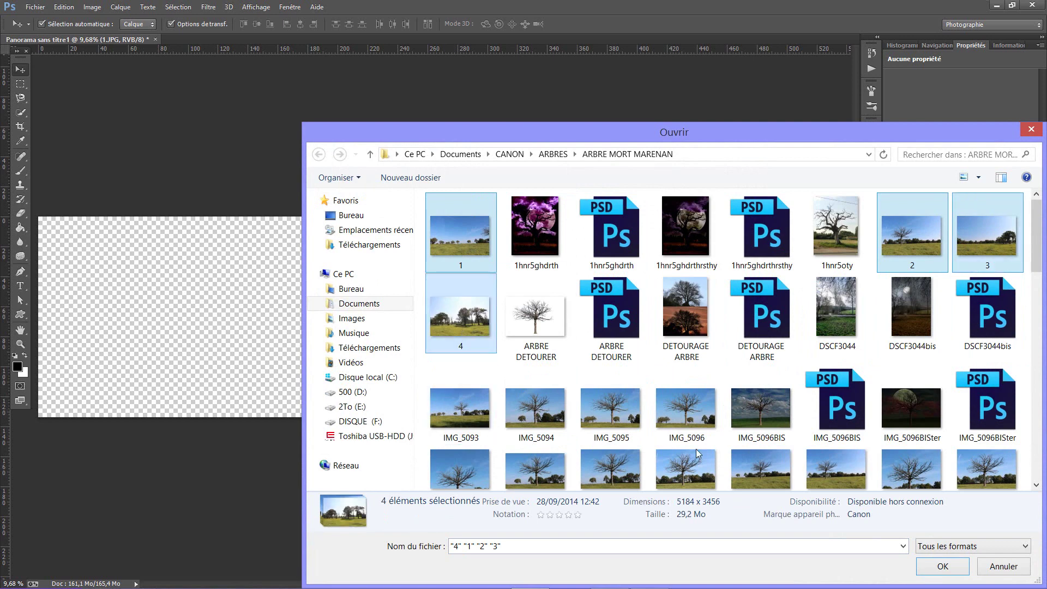
{"action": "left_click", "coordinate": [942, 564]}
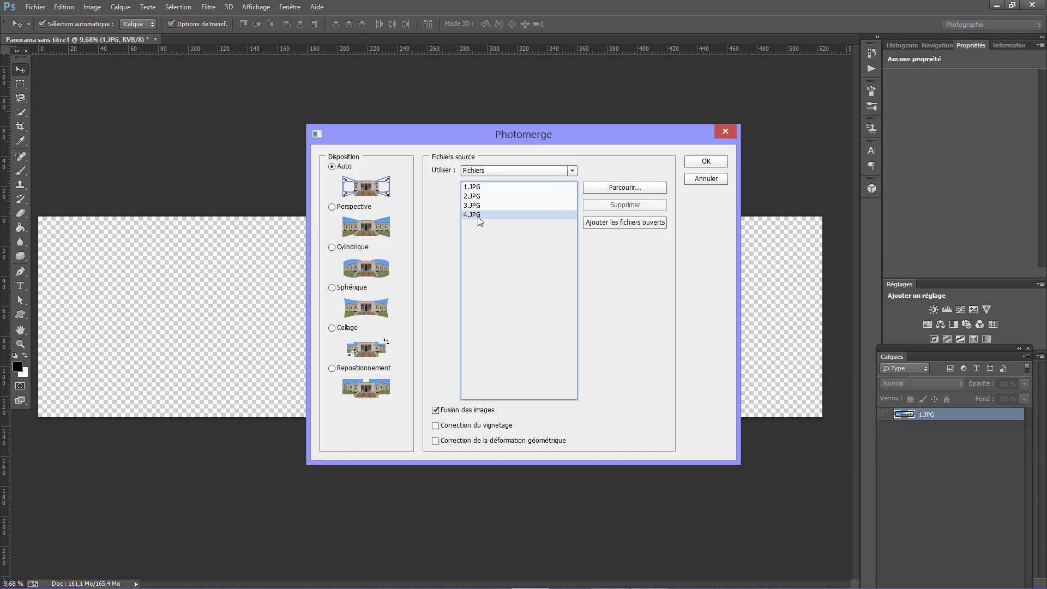
Step: Stitch the four photos using Auto layout with image blending enabled
{"action": "left_click", "coordinate": [703, 166]}
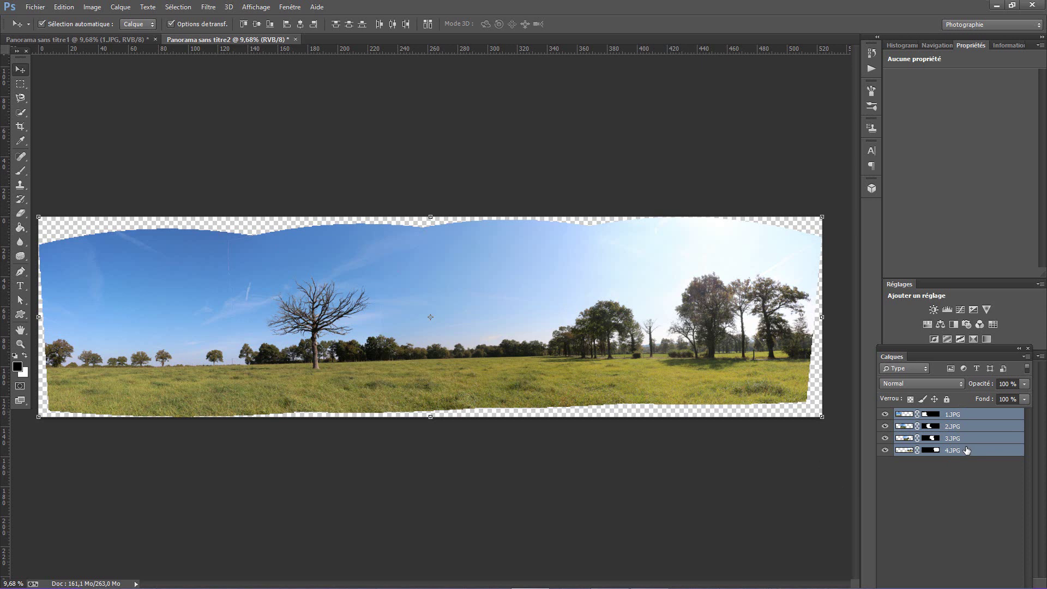
Step: Merge layers 1.JPG–4.JPG into one layer and load its opaque pixels as a selection
{"action": "key", "text": "ctrl+e"}
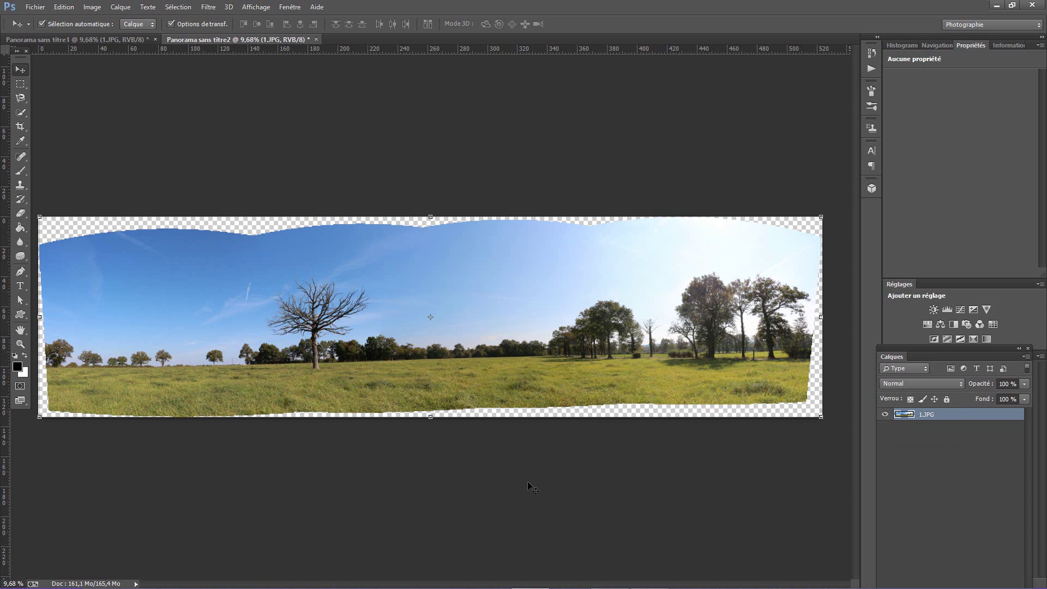
{"action": "left_click", "coordinate": [904, 415], "text": "ctrl"}
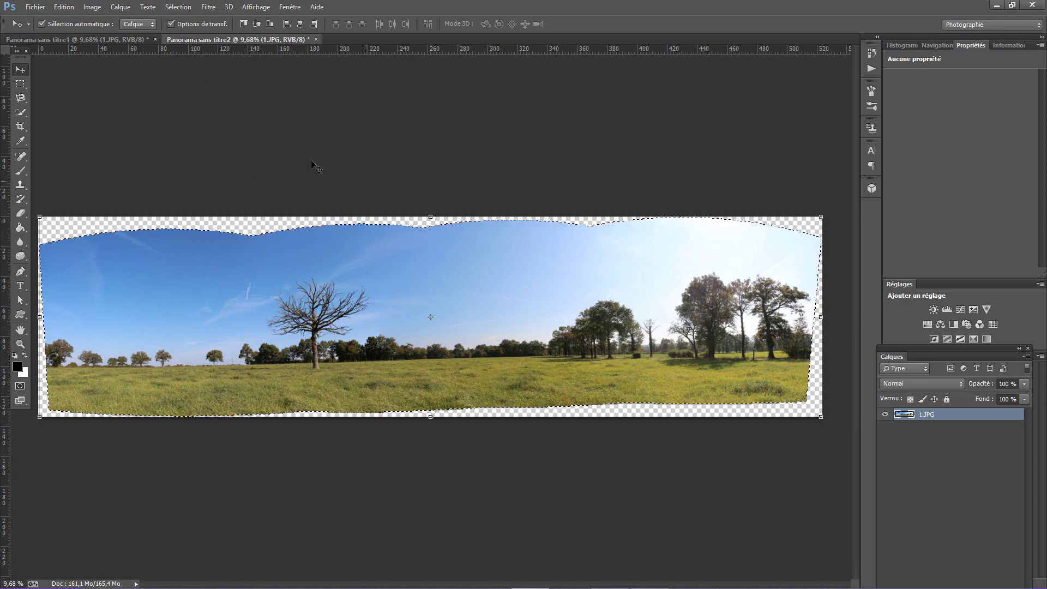
Step: Invert the selection so it covers the transparent wavy borders
{"action": "left_click", "coordinate": [185, 9]}
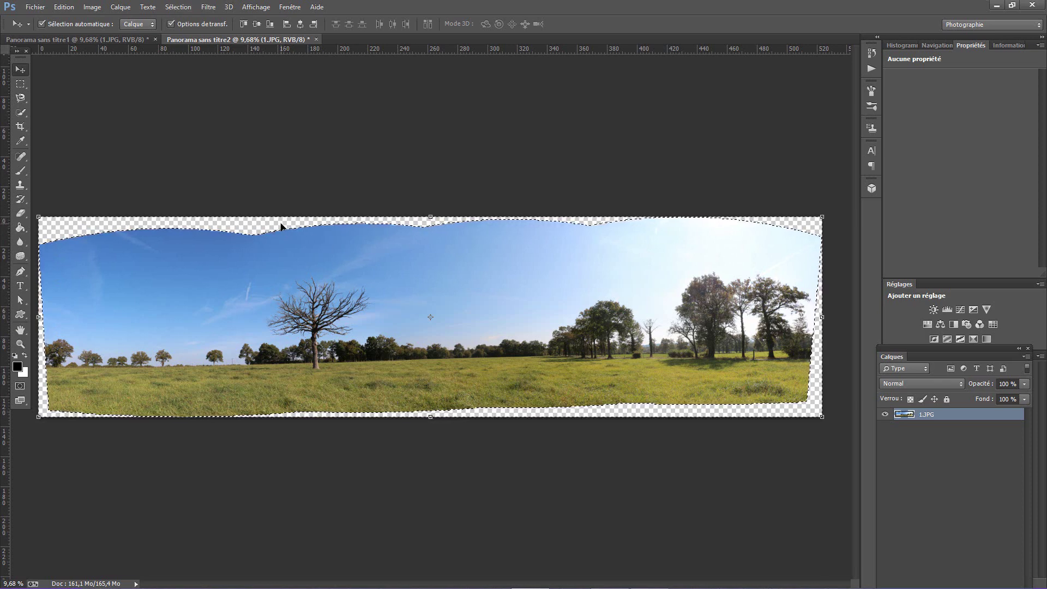
{"action": "left_click", "coordinate": [62, 8]}
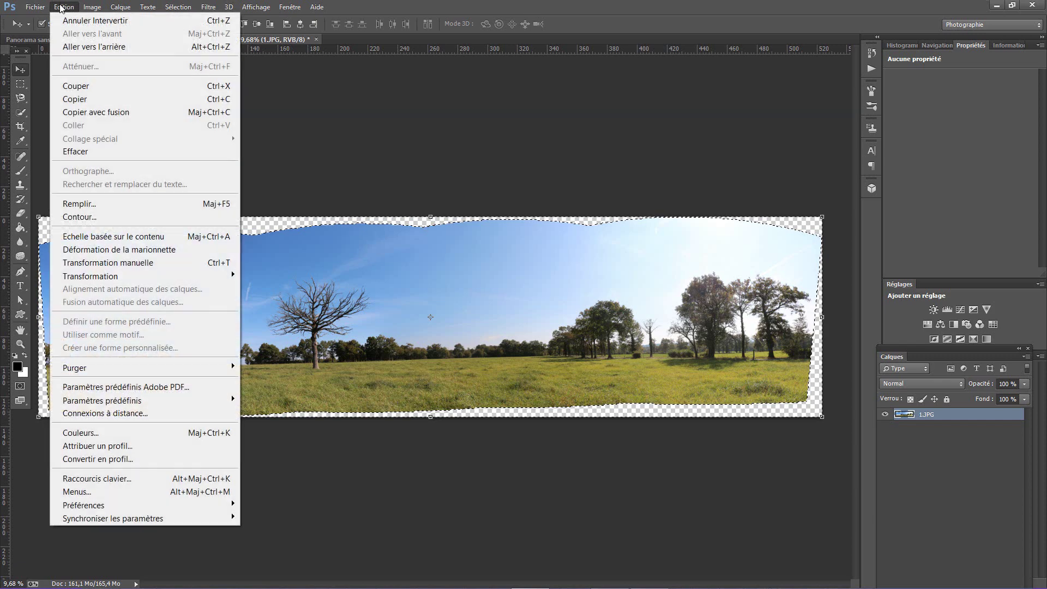
Step: Fill the selection with Content-Aware, Normal mode, 100% opacity
{"action": "left_click", "coordinate": [80, 204]}
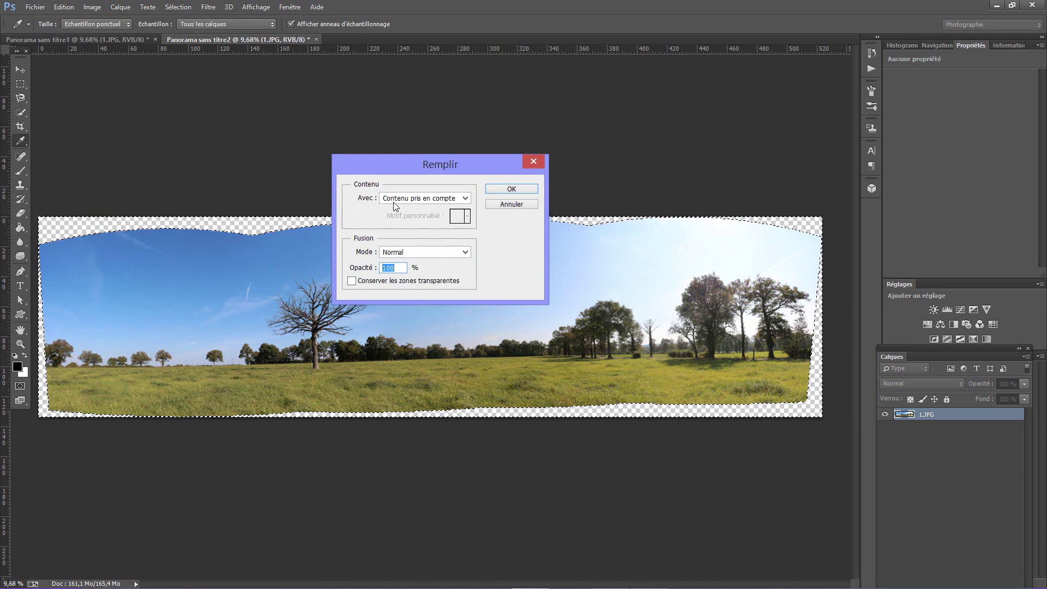
{"action": "left_click", "coordinate": [464, 200]}
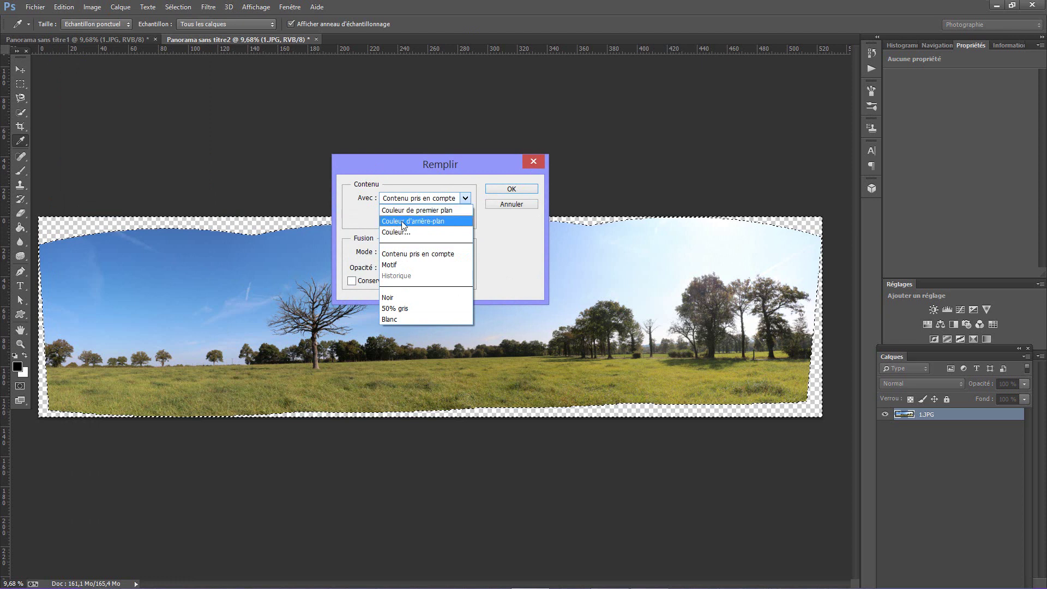
{"action": "left_click", "coordinate": [411, 254]}
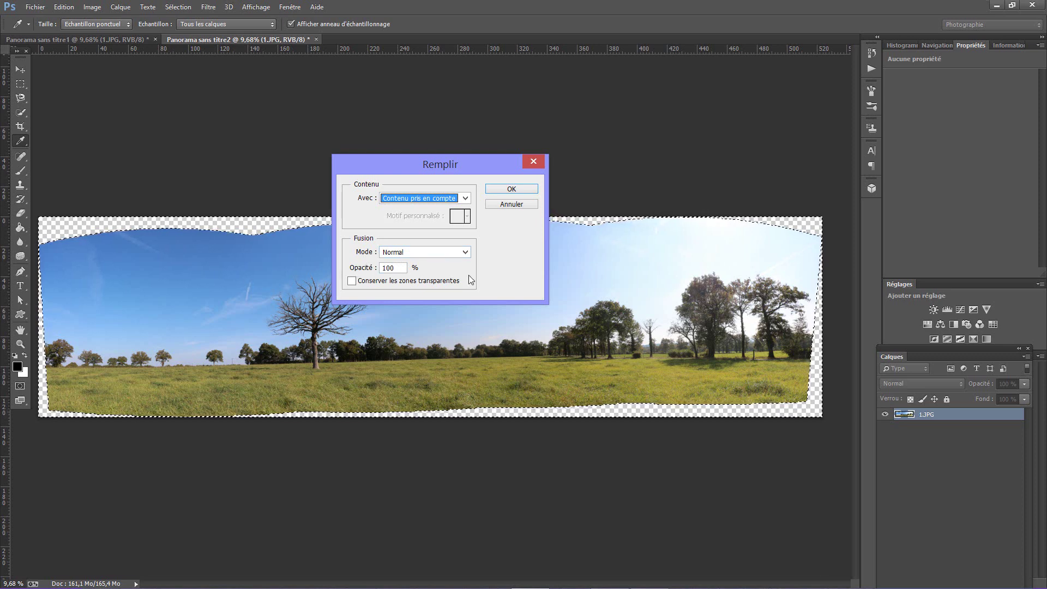
{"action": "left_click", "coordinate": [513, 189]}
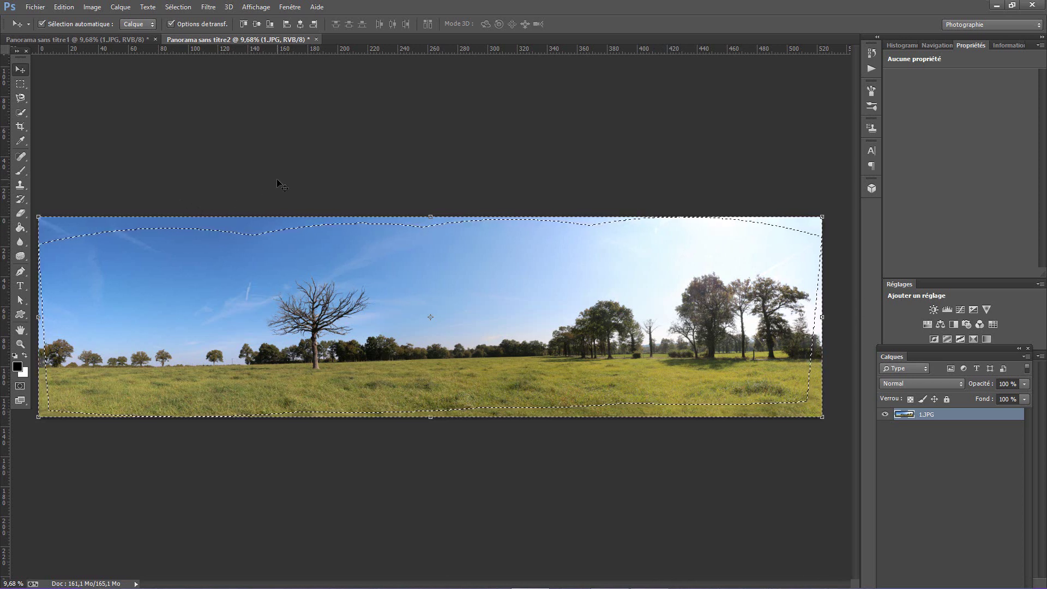
Step: Deselect with Ctrl+D, leaving the filled rectangular meadow panorama
{"action": "key", "text": "ctrl+d"}
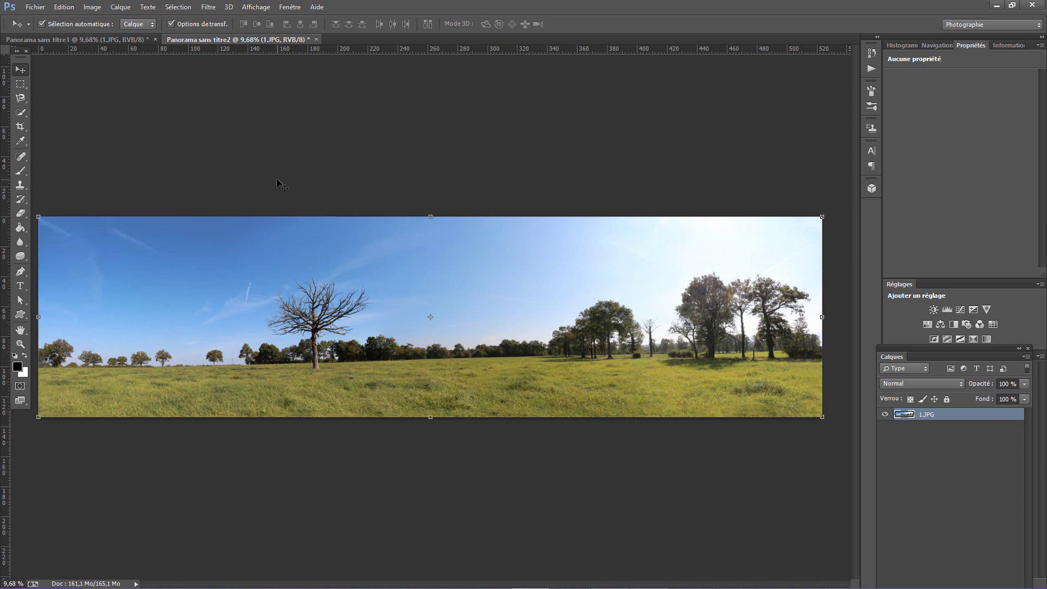